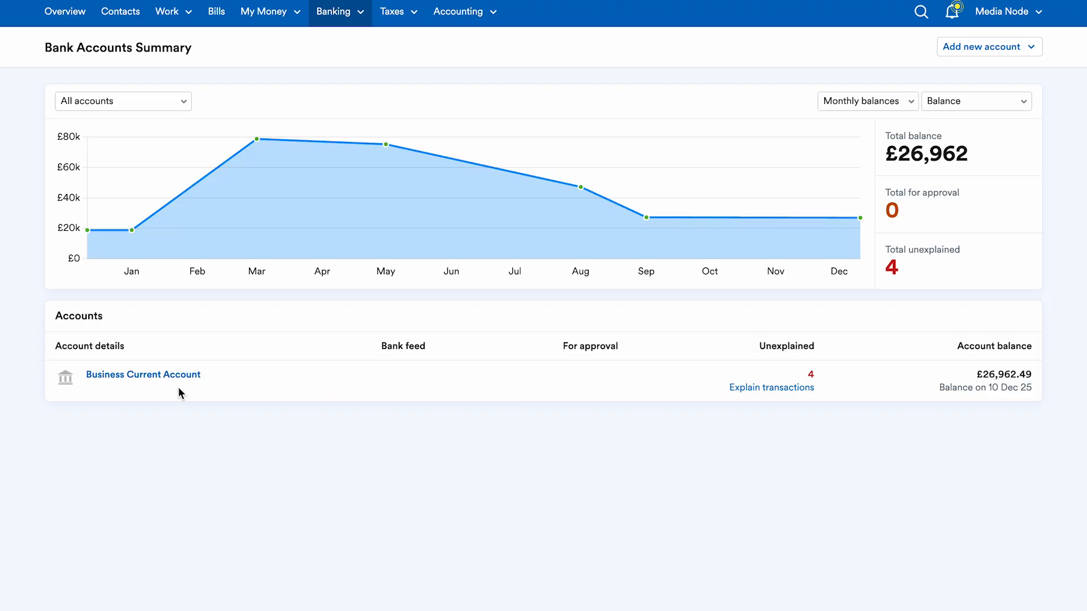
Step: Open the Business Current Account and expand the unexplained 05 Dec 25 internet direct debit for explanation
left_click(161, 376)
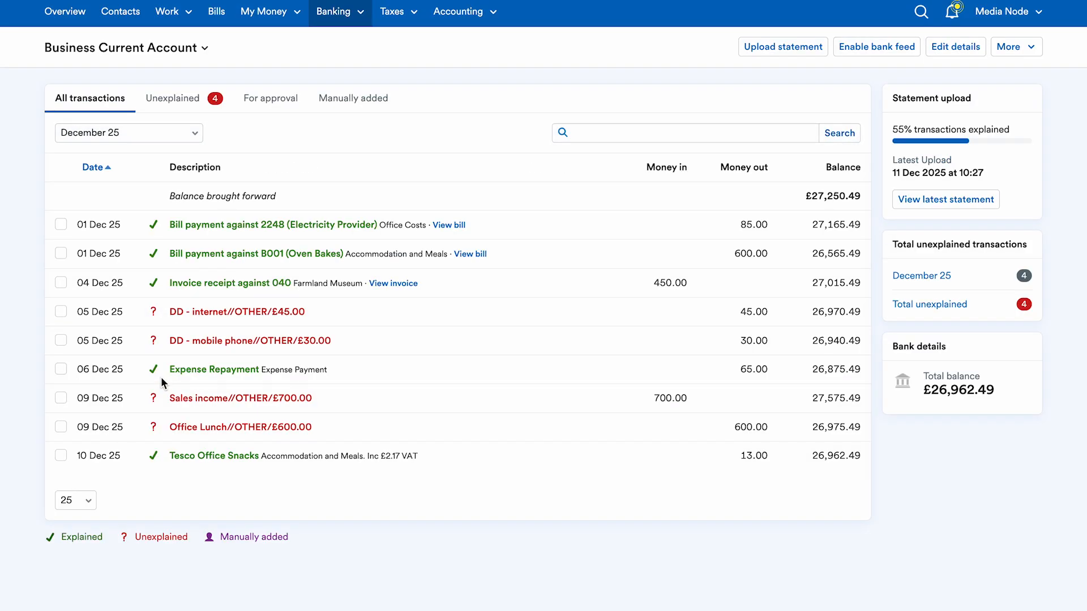
left_click(259, 313)
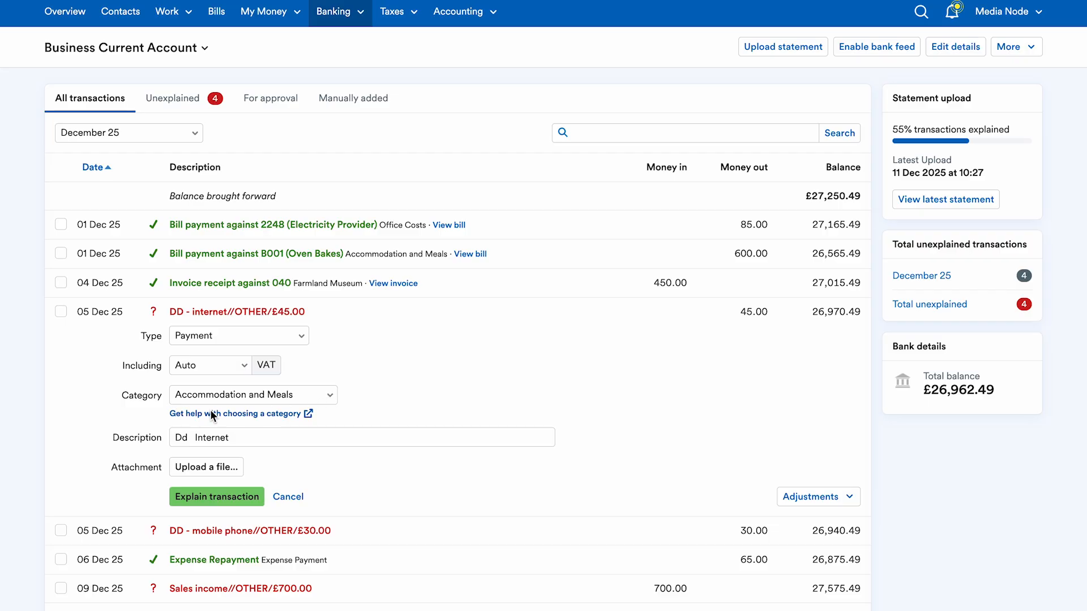
Step: Try the VATable admin categories Business Entertaining, Computer Hardware and Mobile Phone on the internet payment
left_click(313, 395)
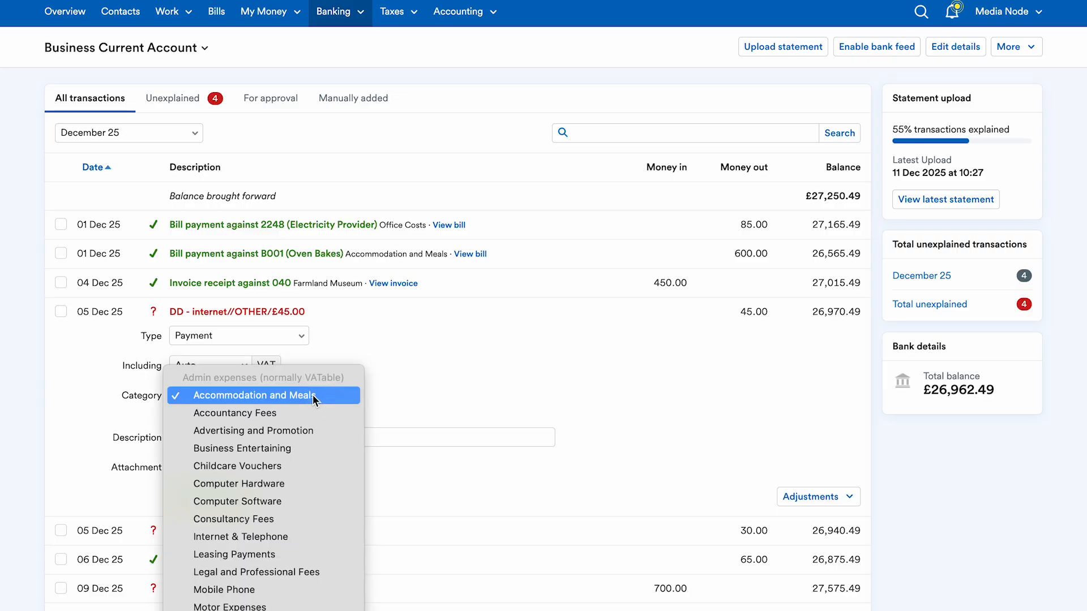
left_click(301, 451)
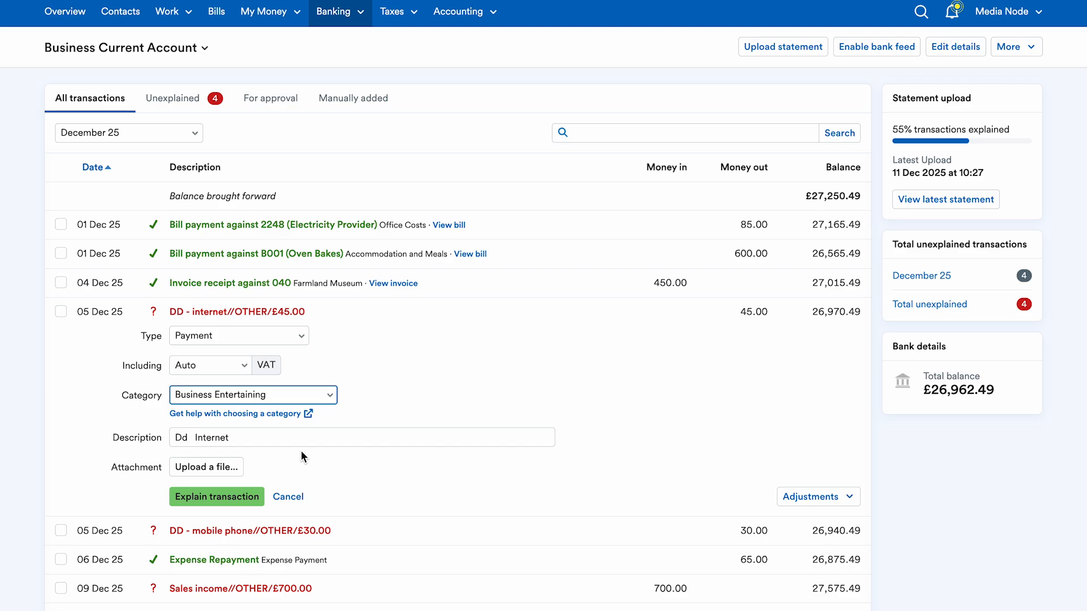
left_click(301, 396)
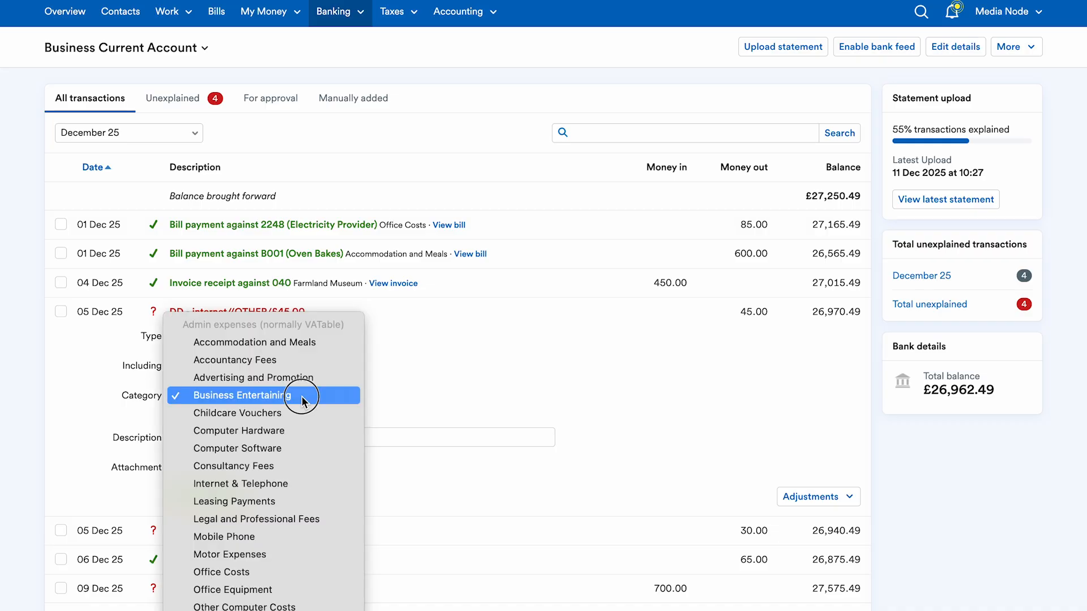
left_click(299, 431)
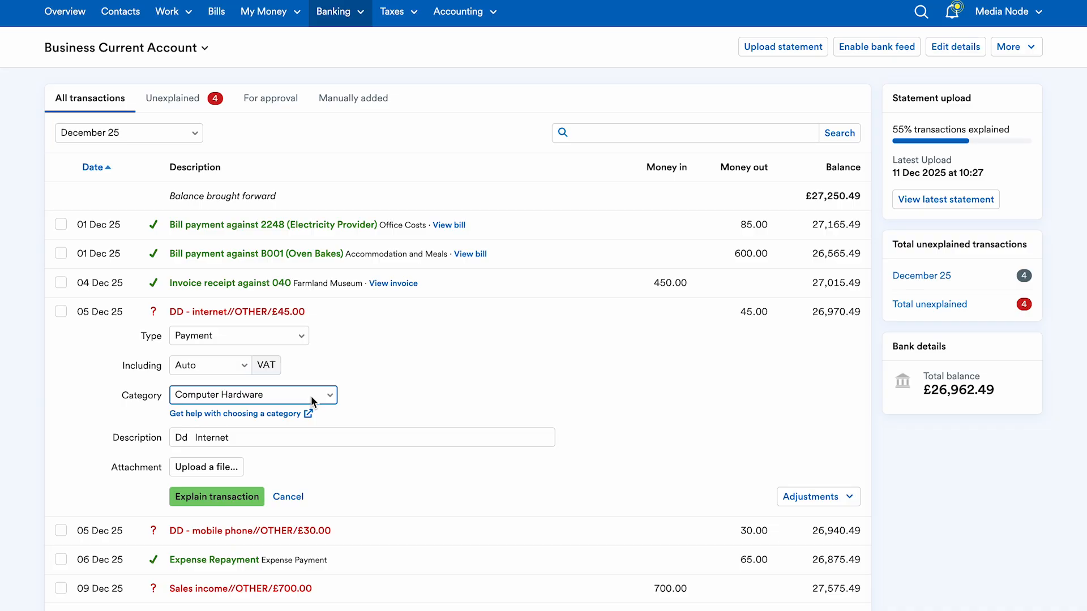
left_click(310, 396)
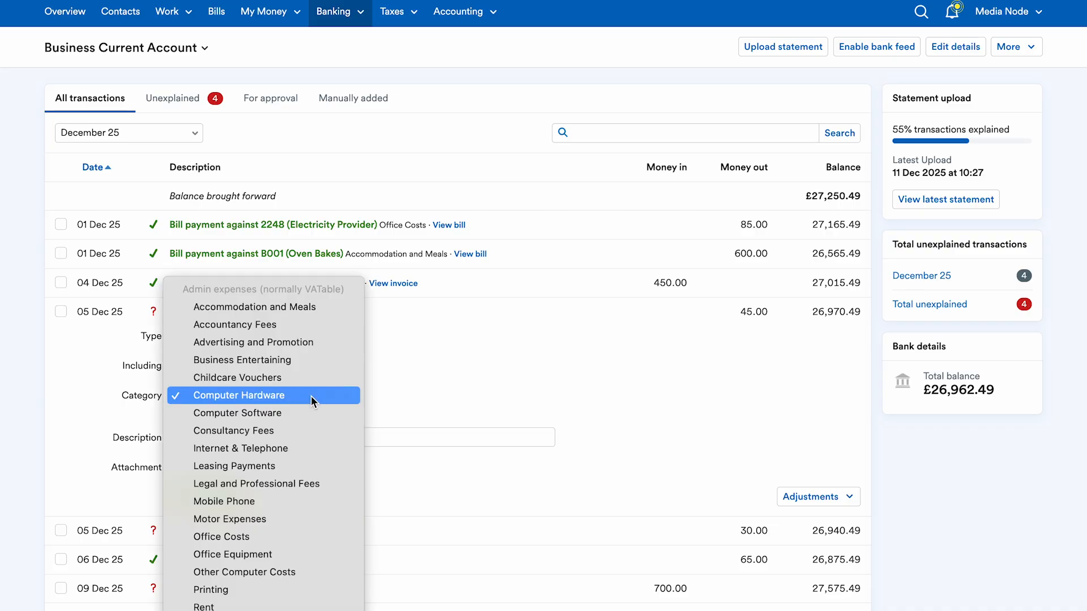
left_click(305, 500)
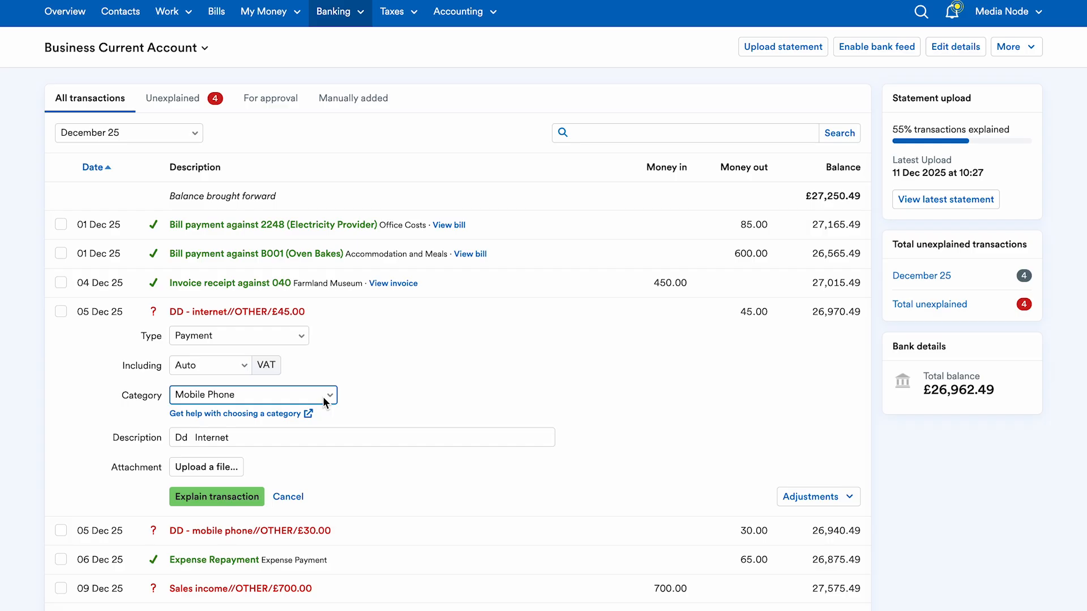
Step: Try the categories Motor Expenses, Rent and Staff Entertaining on the internet payment
left_click(322, 396)
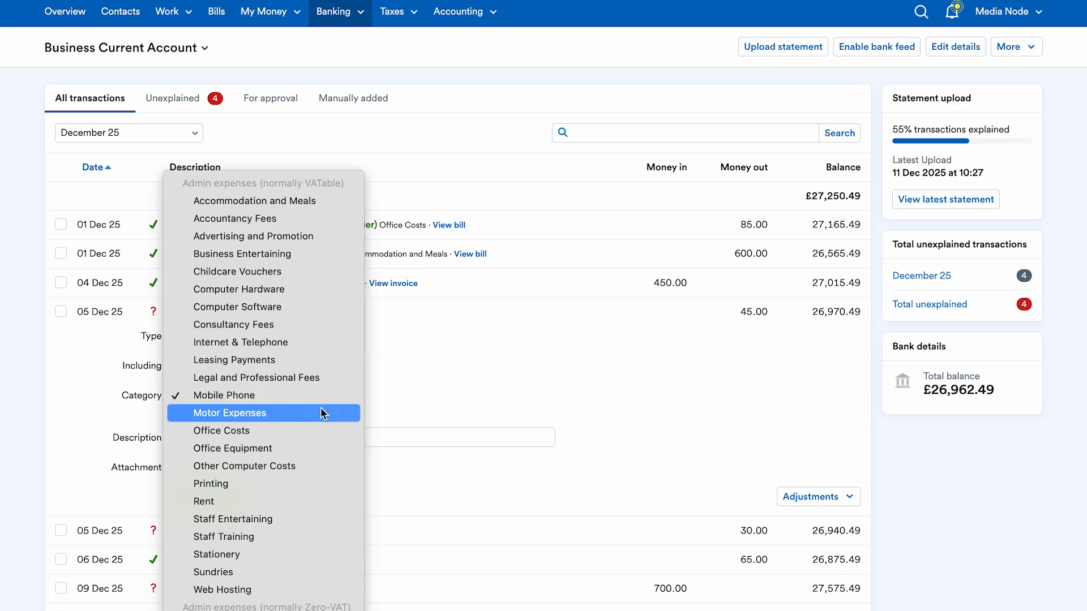
left_click(321, 413)
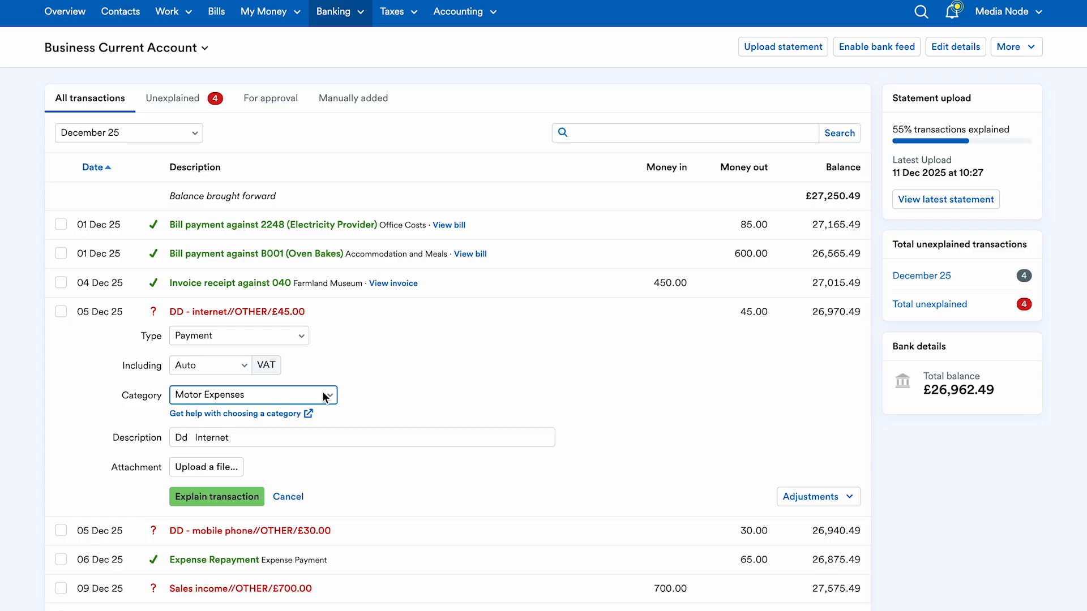
left_click(325, 396)
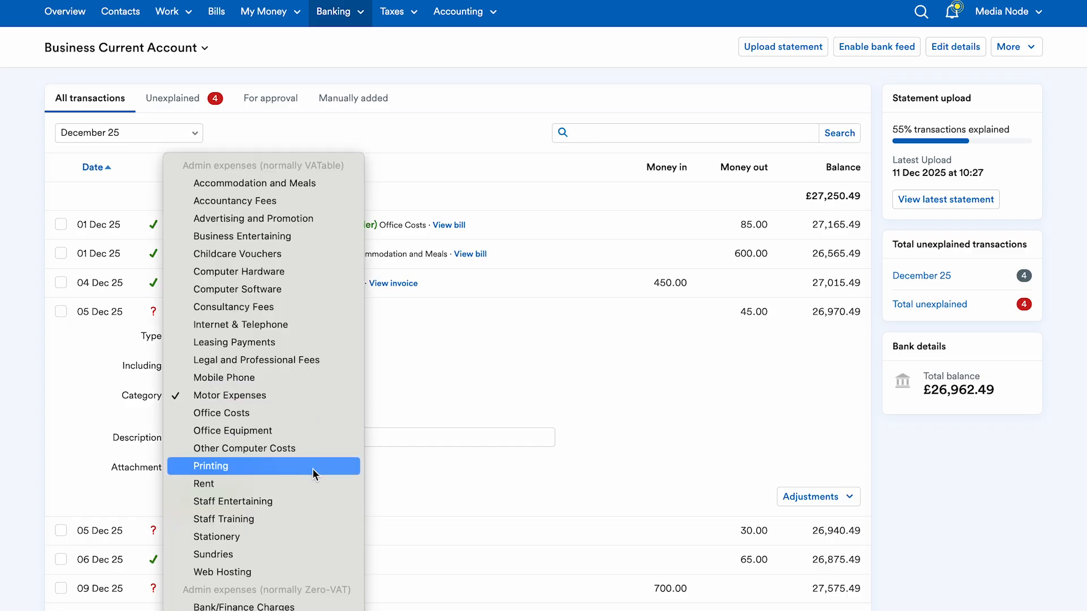
key("Escape")
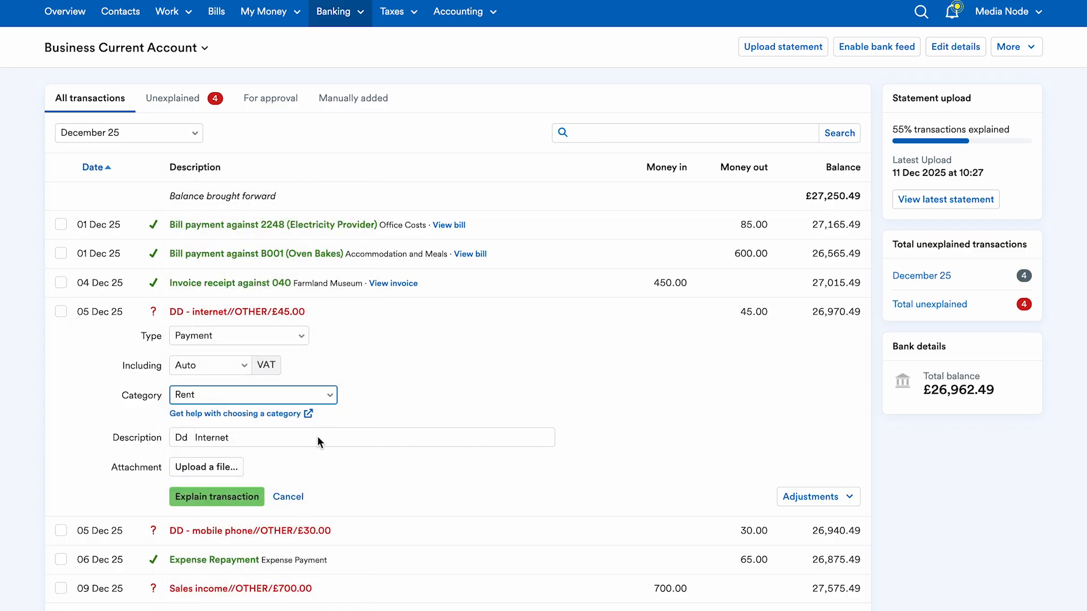
left_click(326, 399)
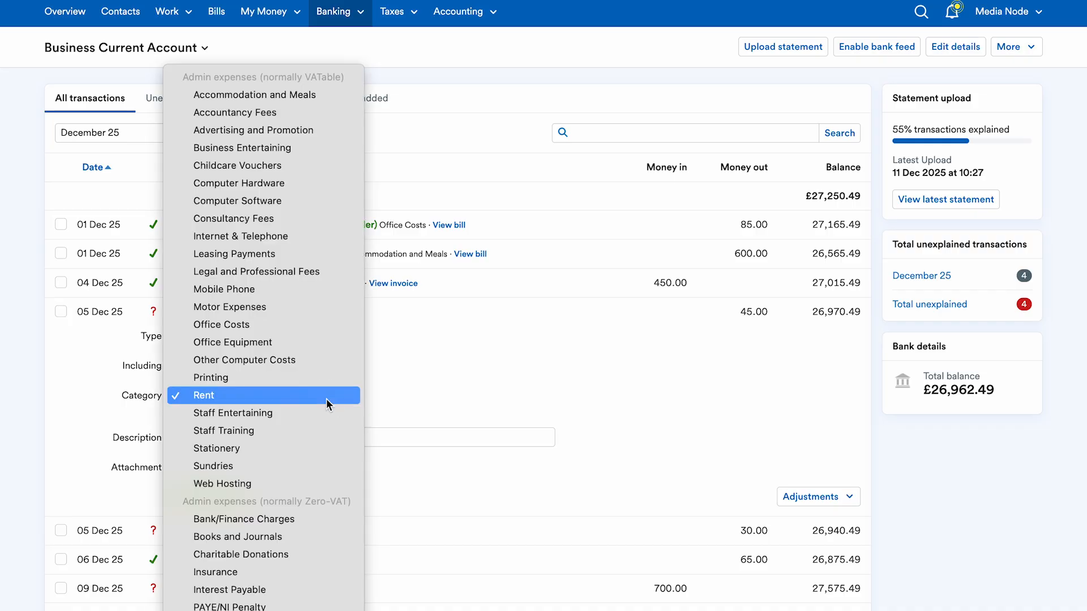
left_click(324, 413)
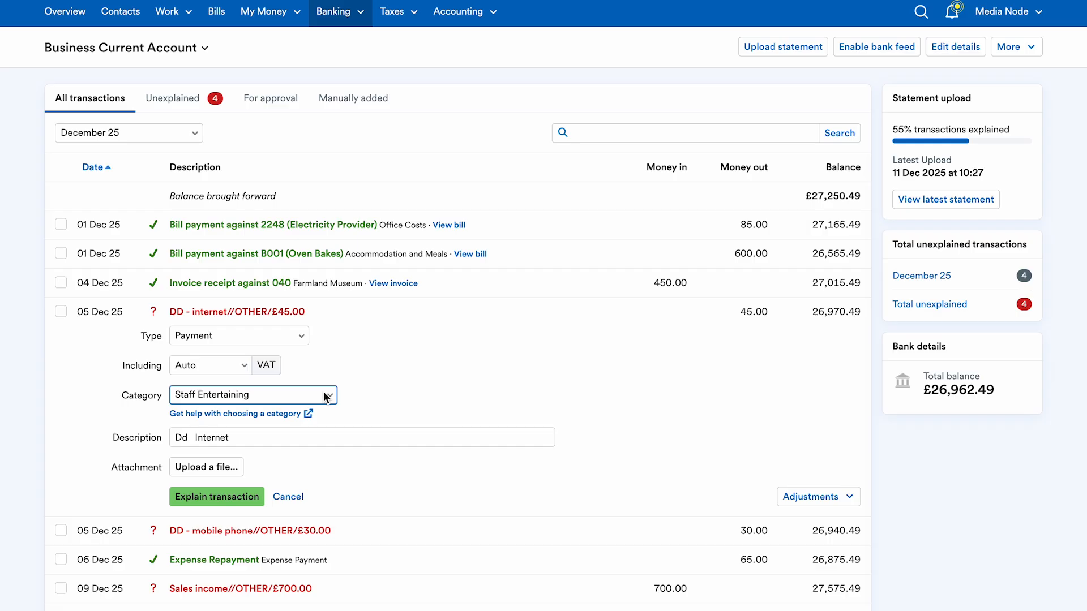
Step: Try the zero-VAT admin categories Bank/Finance Charges, Insurance and Interest Payable on the internet payment
left_click(327, 396)
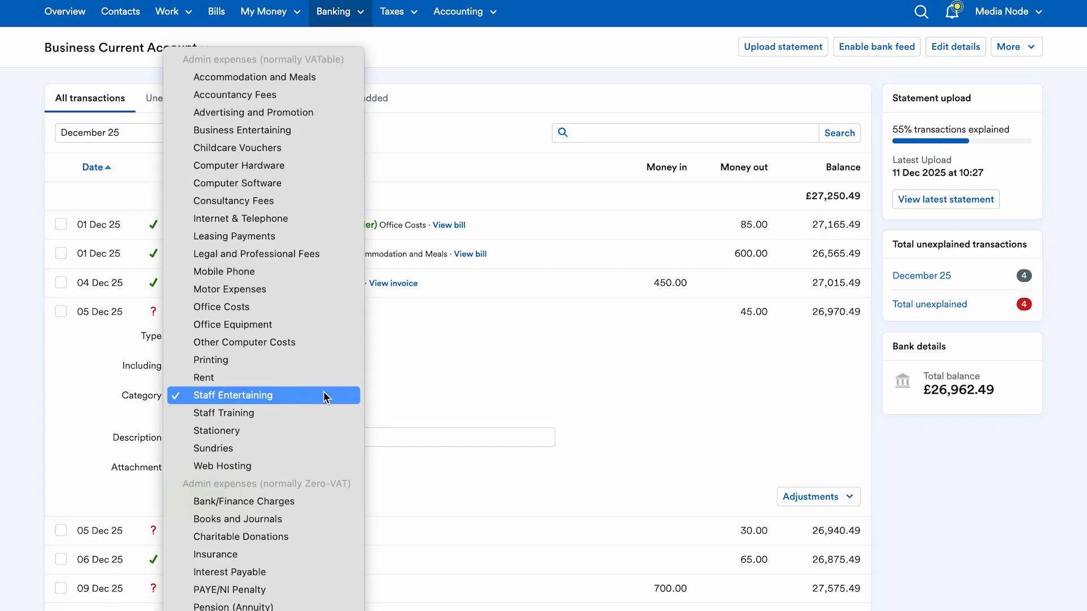
left_click(307, 502)
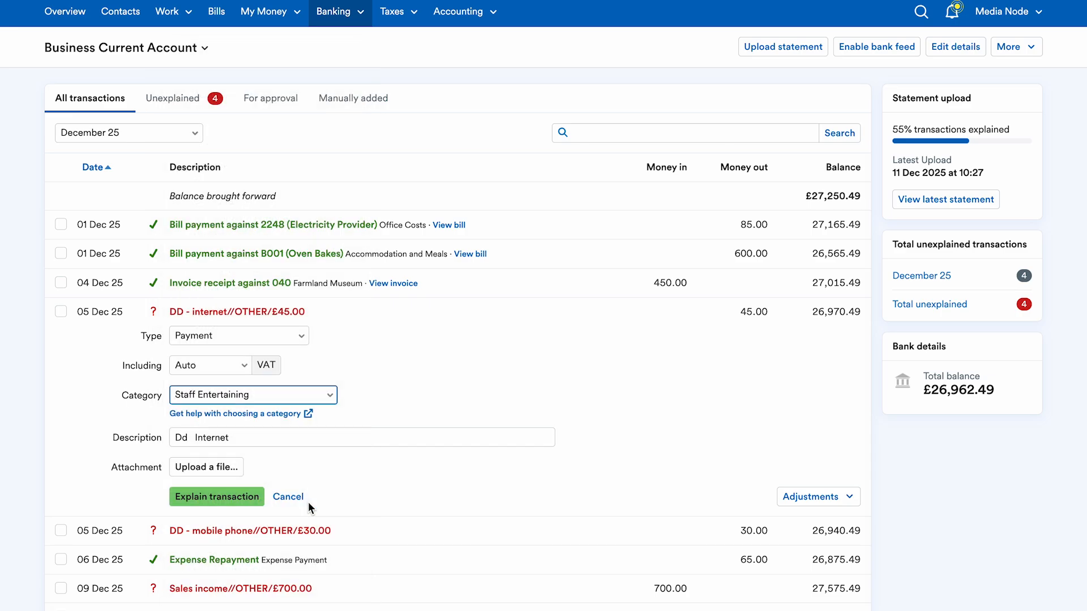
left_click(328, 398)
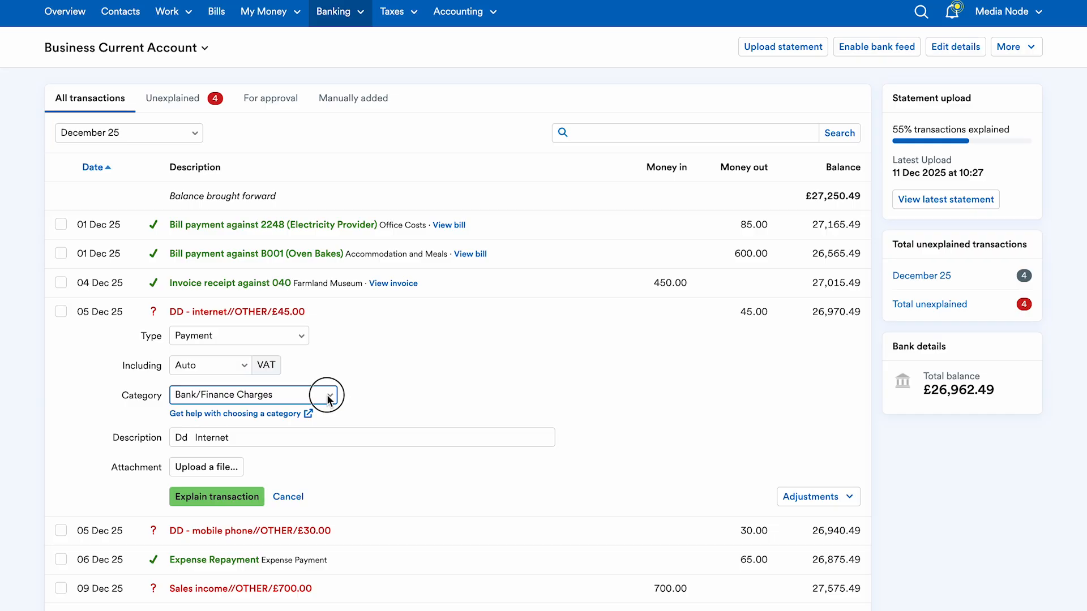
left_click(325, 445)
left_click(332, 398)
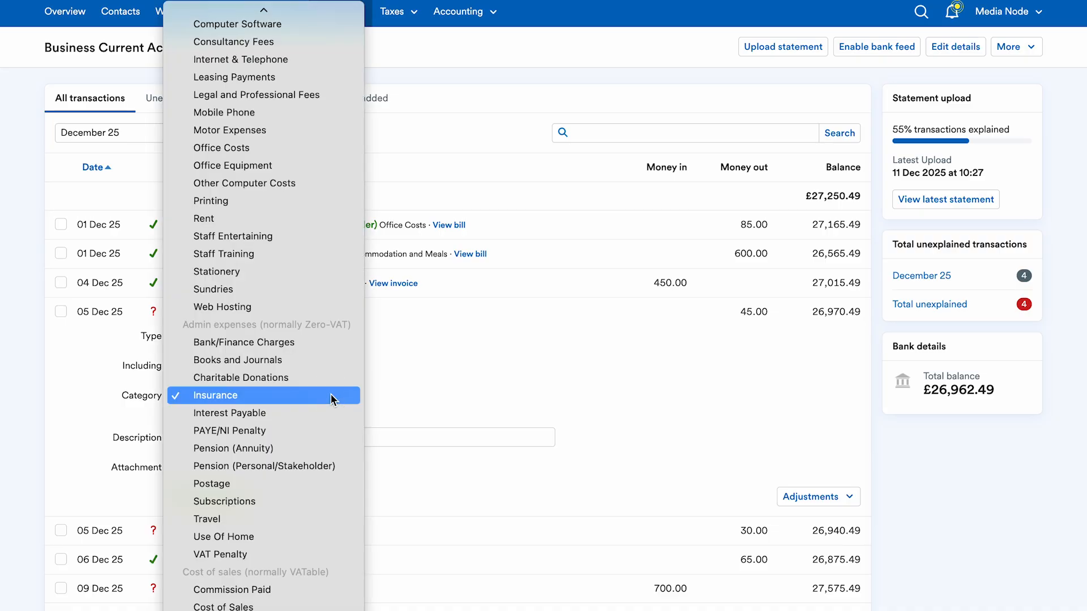
key("Escape")
key("Down")
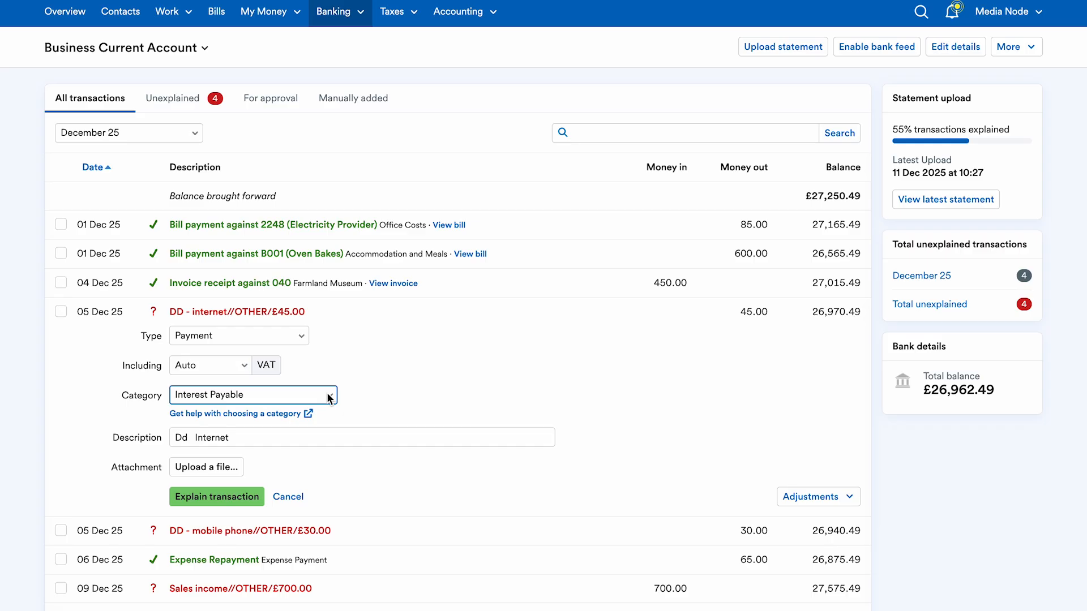
Step: Try the zero-VAT categories Pension (Annuity), Pension (Personal/Stakeholder), Travel and Use Of Home on the internet payment
left_click(330, 399)
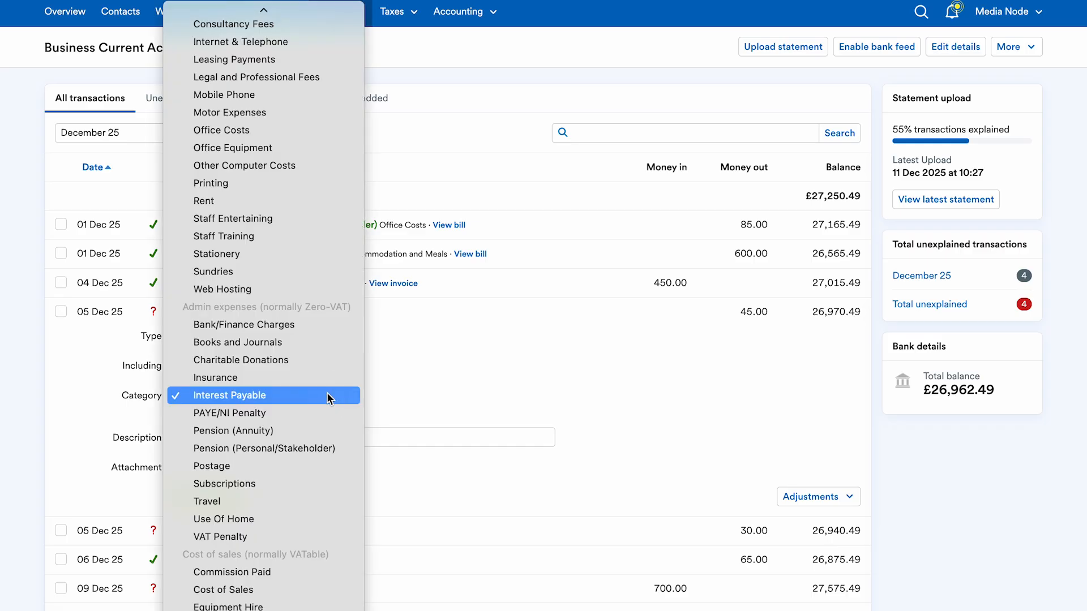
left_click(321, 431)
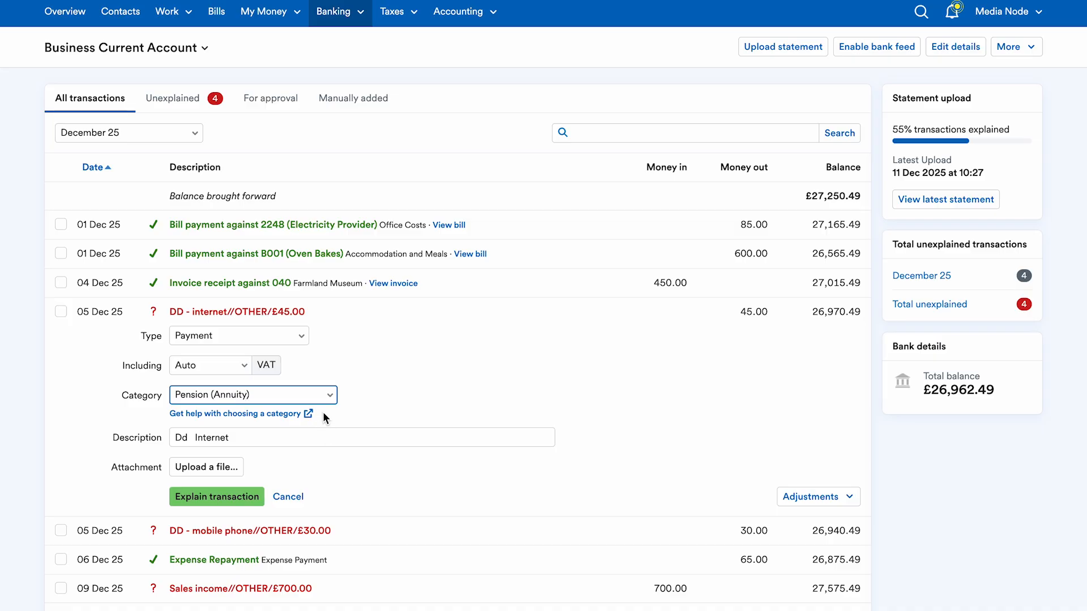
left_click(328, 395)
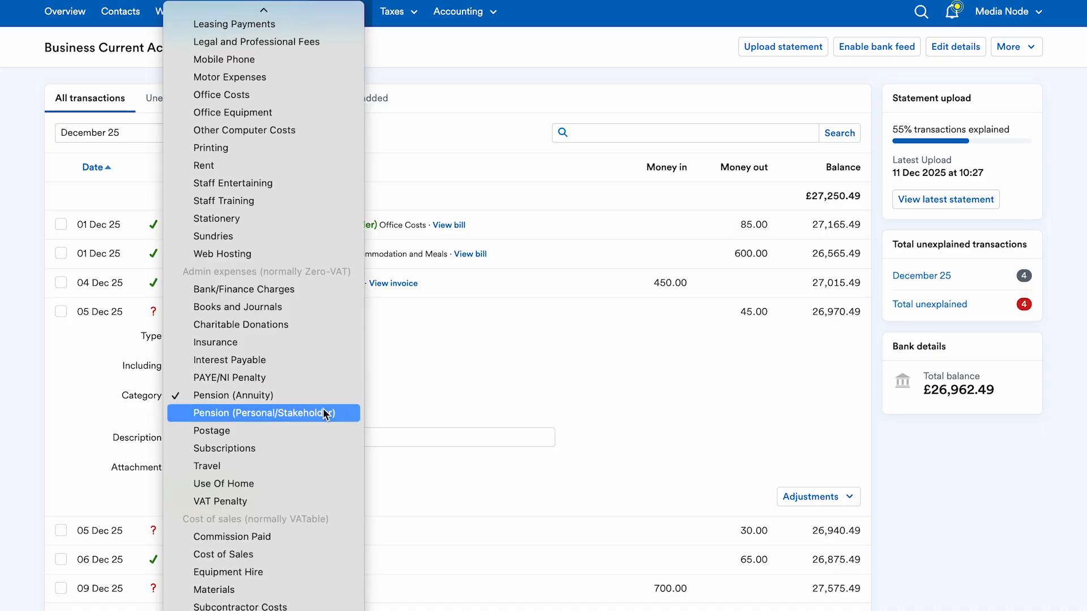
left_click(325, 414)
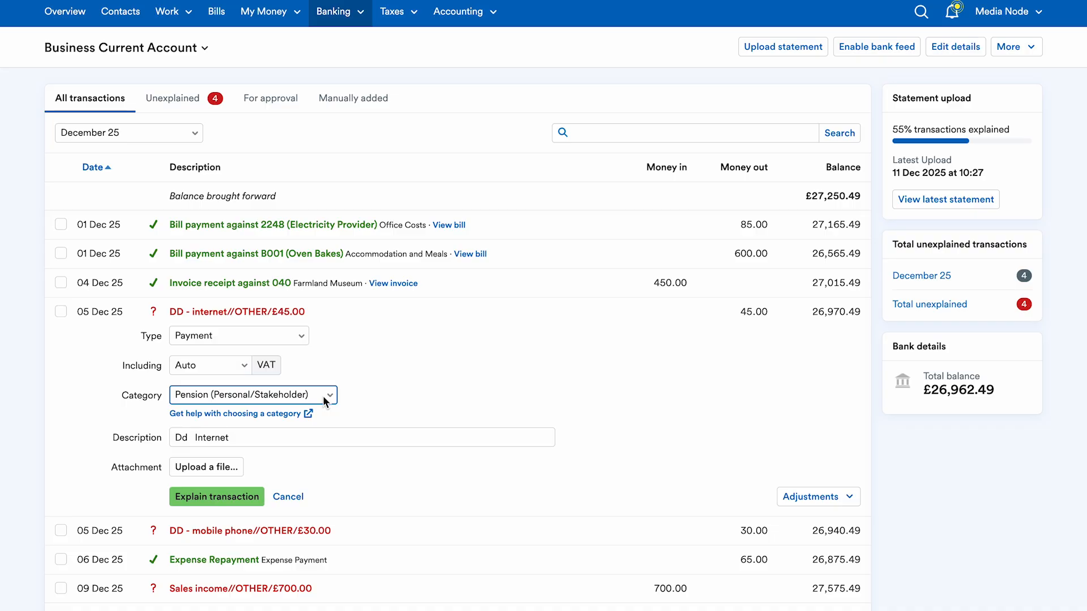
left_click(322, 396)
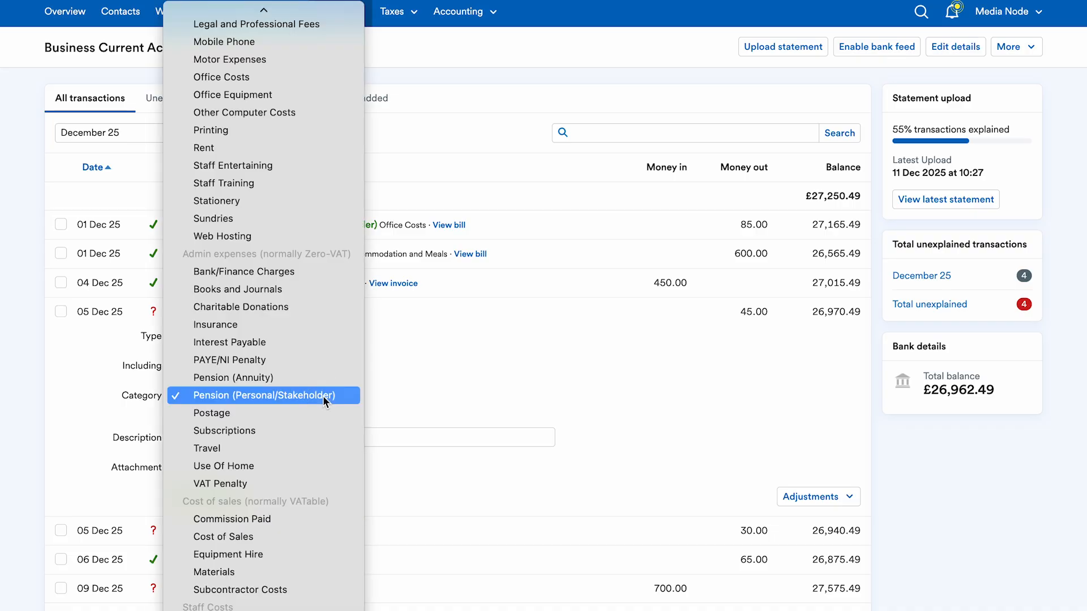
left_click(314, 448)
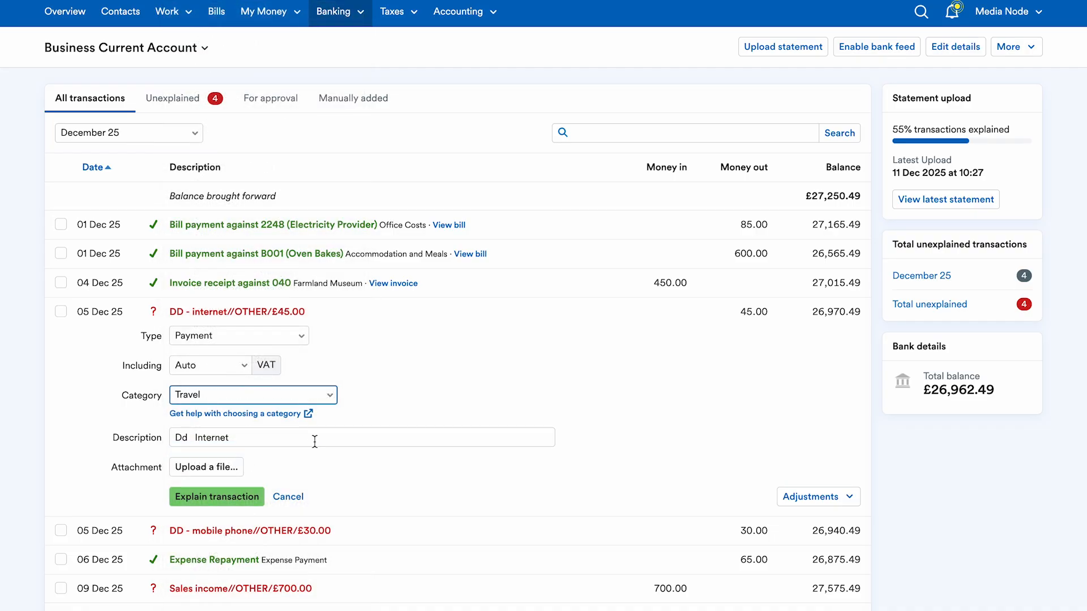
left_click(322, 395)
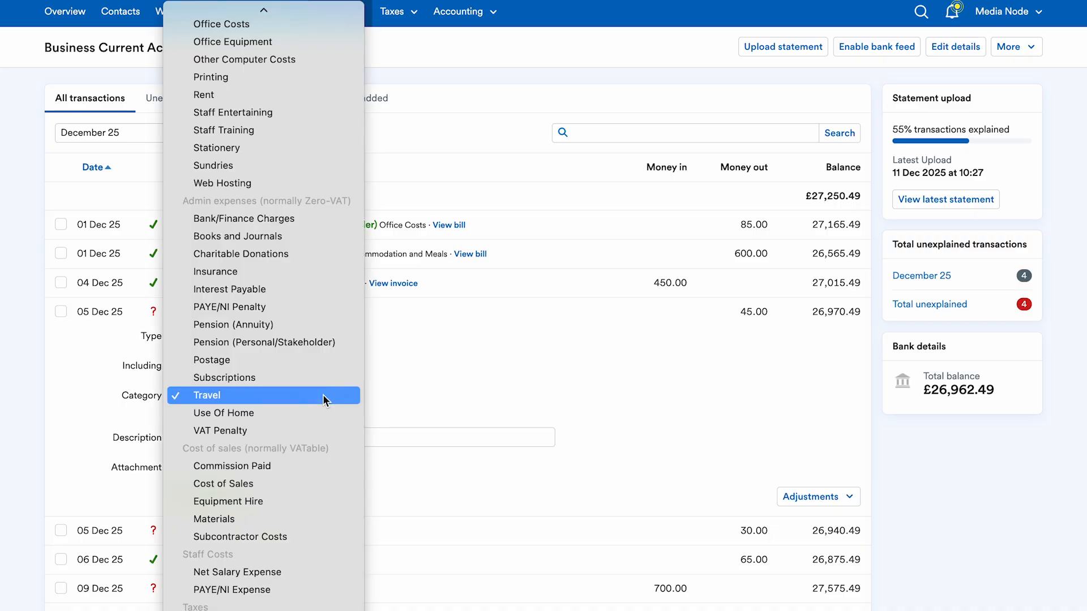
left_click(318, 412)
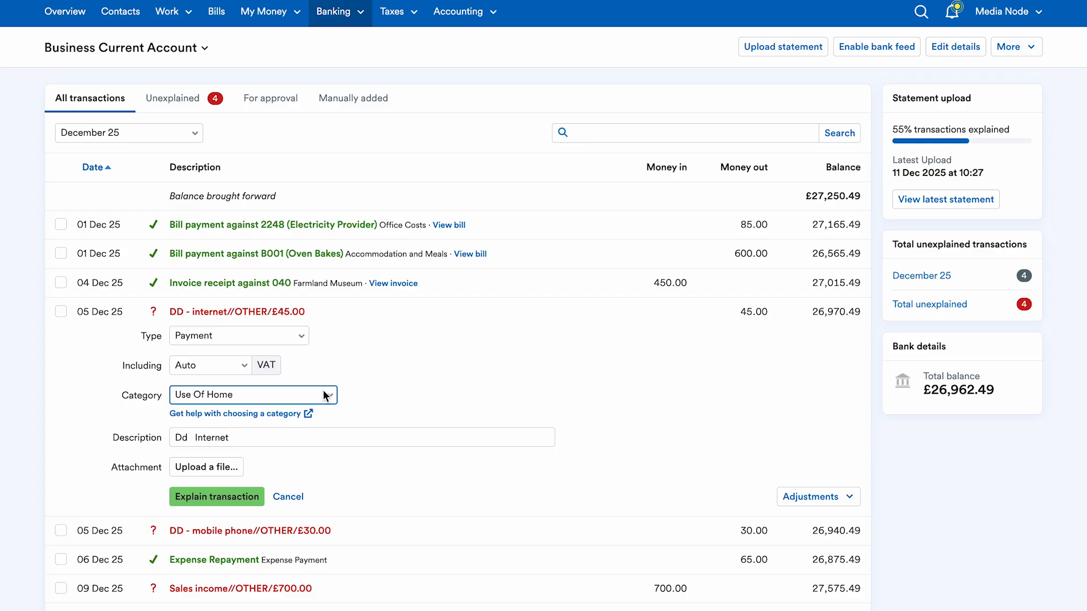
Step: Try the cost of sales categories Cost of Sales, Materials and Subcontractor Costs on the internet payment
left_click(326, 395)
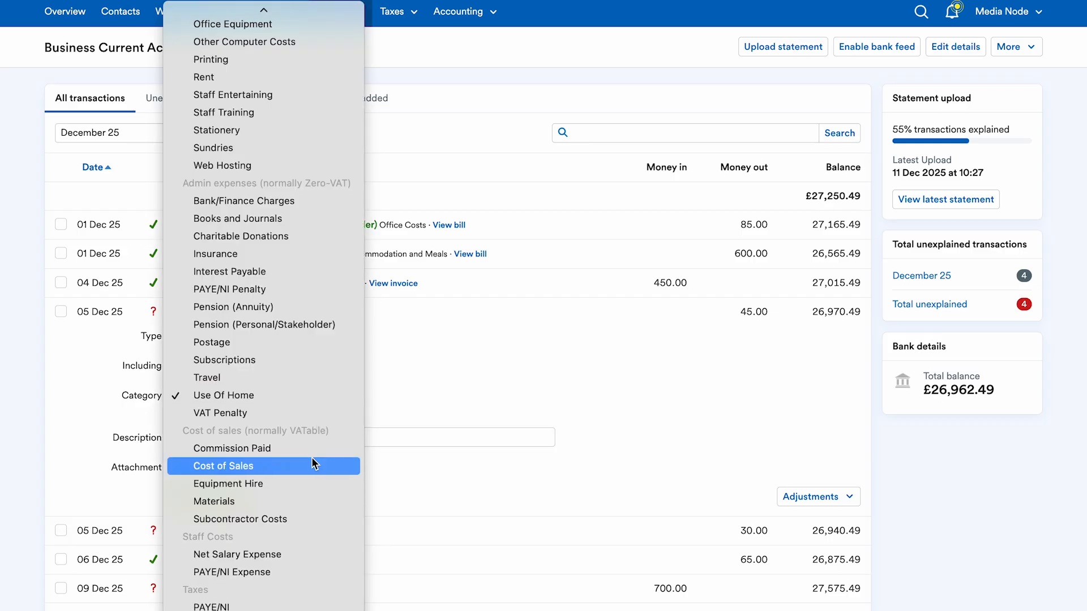
key("Escape")
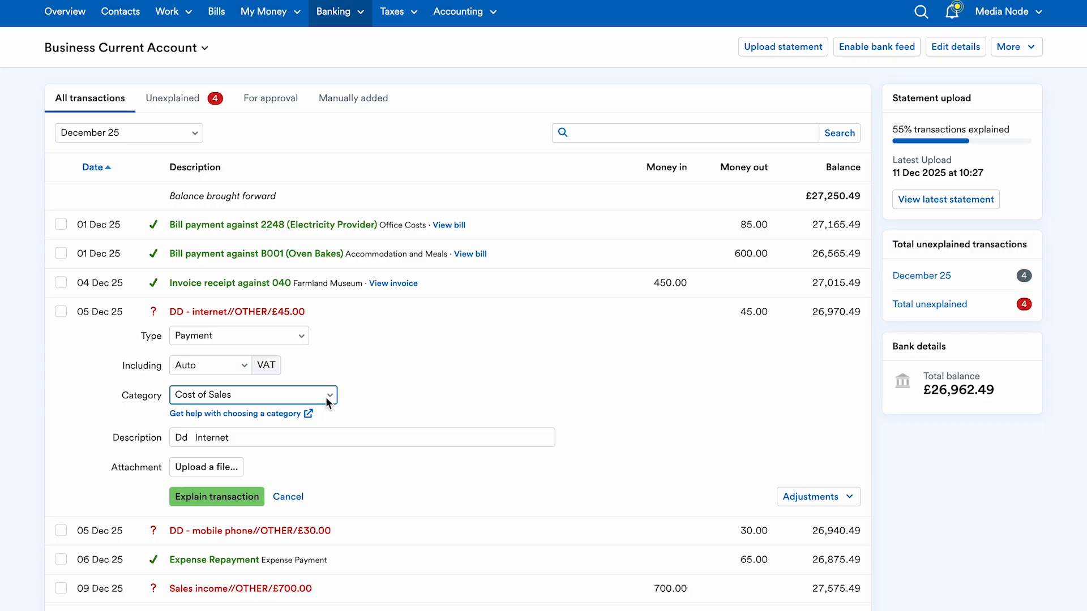
left_click(325, 396)
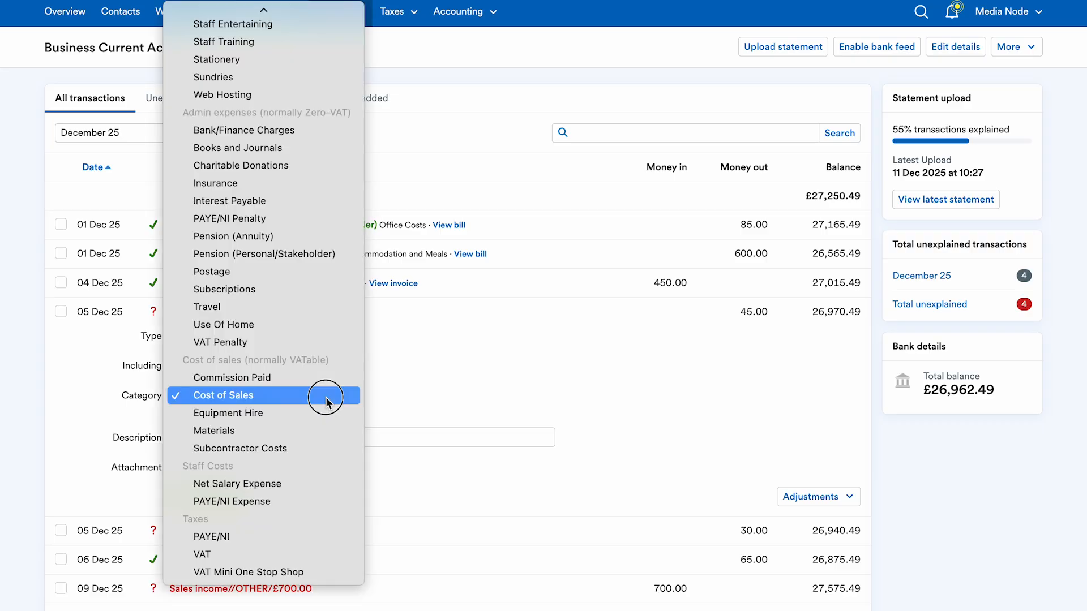
left_click(321, 431)
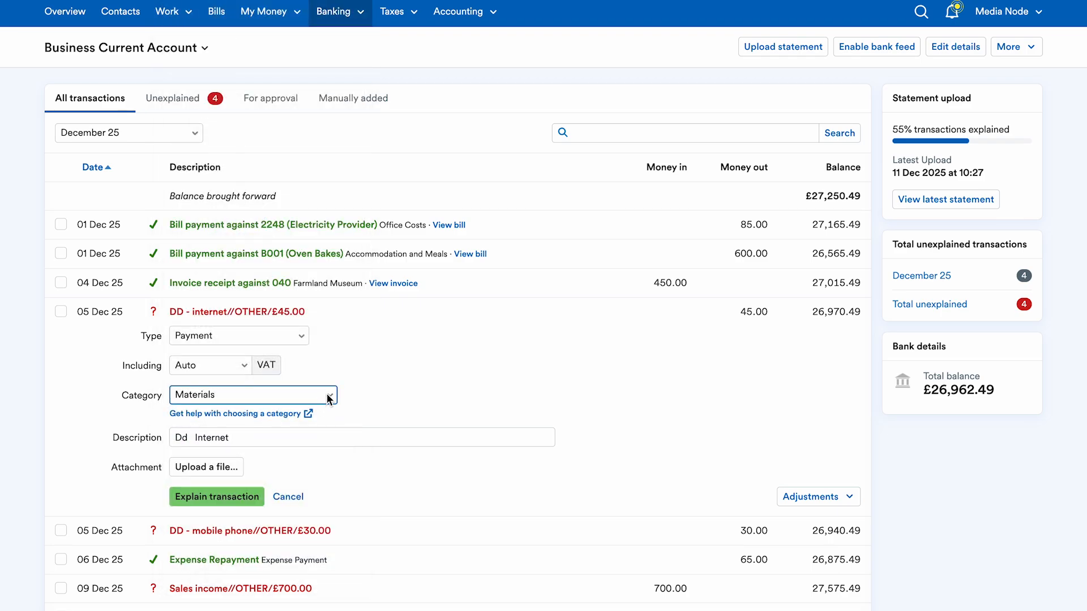
left_click(327, 395)
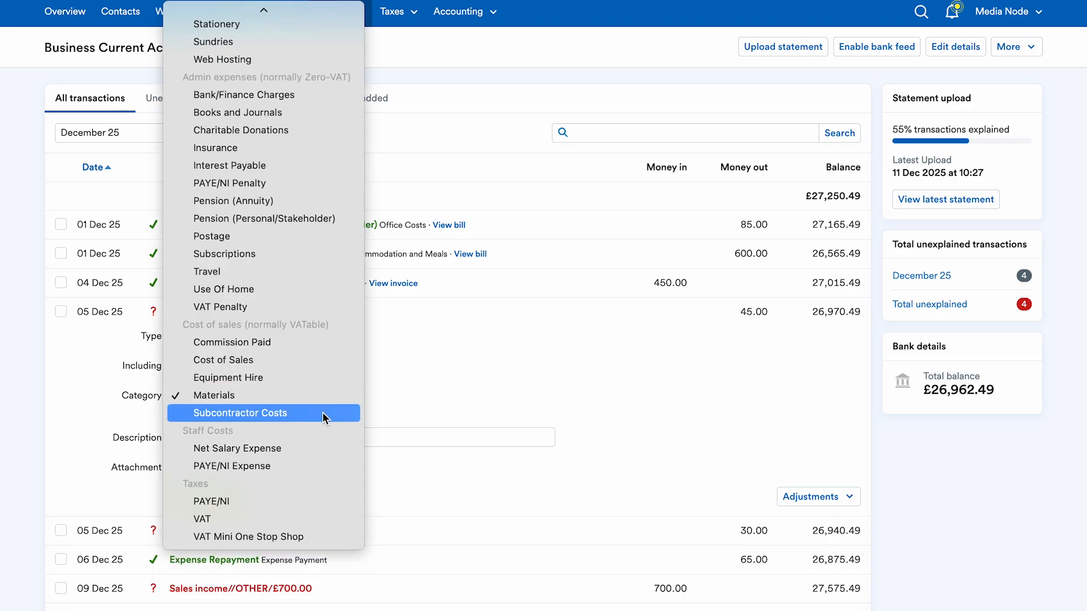
key("Escape")
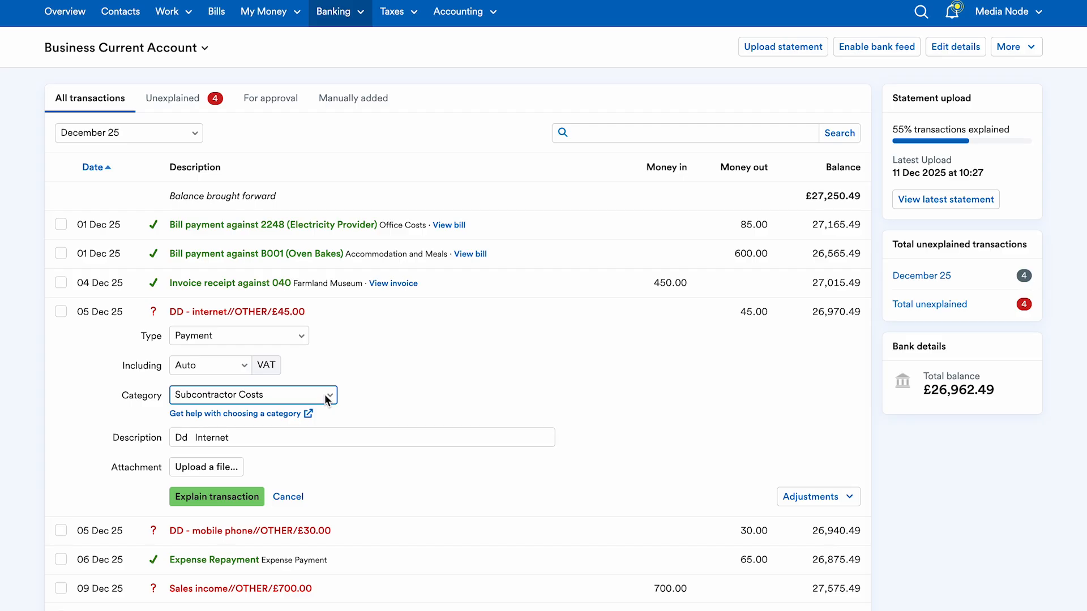
Step: Try the staff cost category Net Salary Expense on the internet payment and replace it with PAYE/NI Expense
left_click(327, 396)
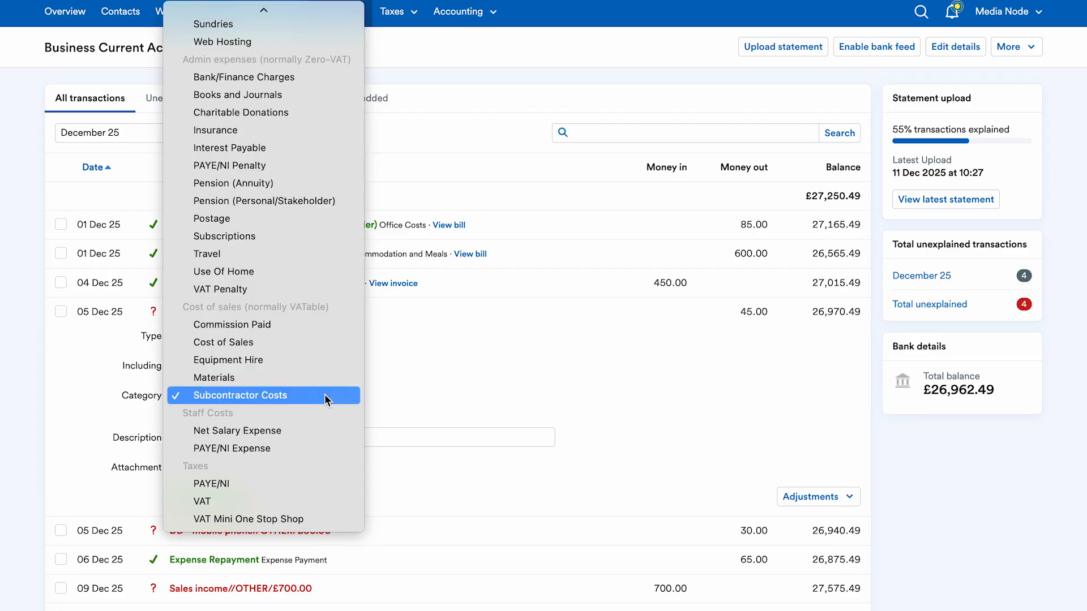
left_click(316, 433)
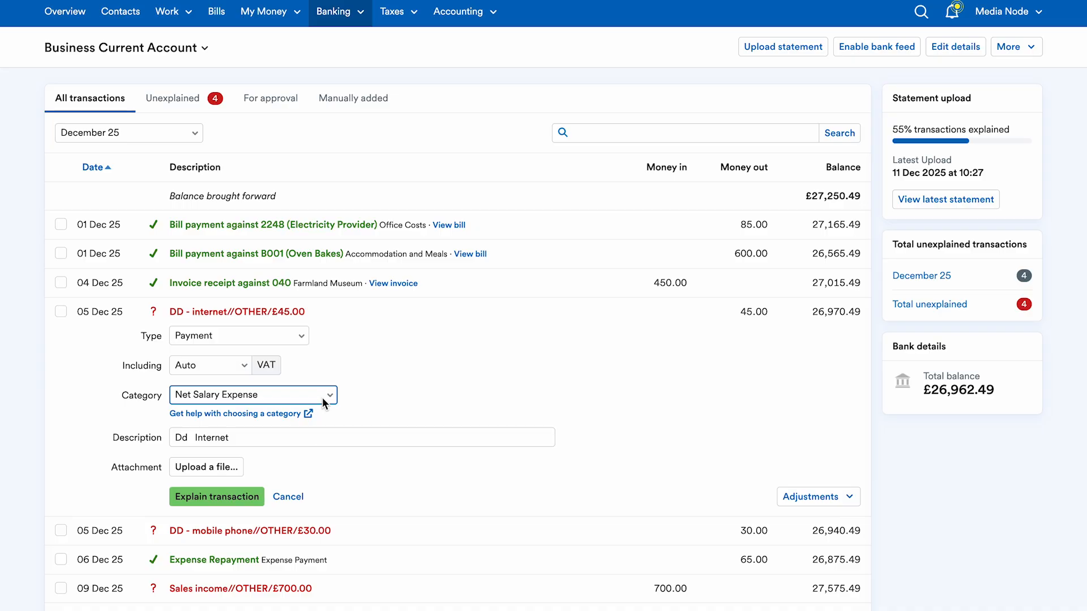
left_click(324, 403)
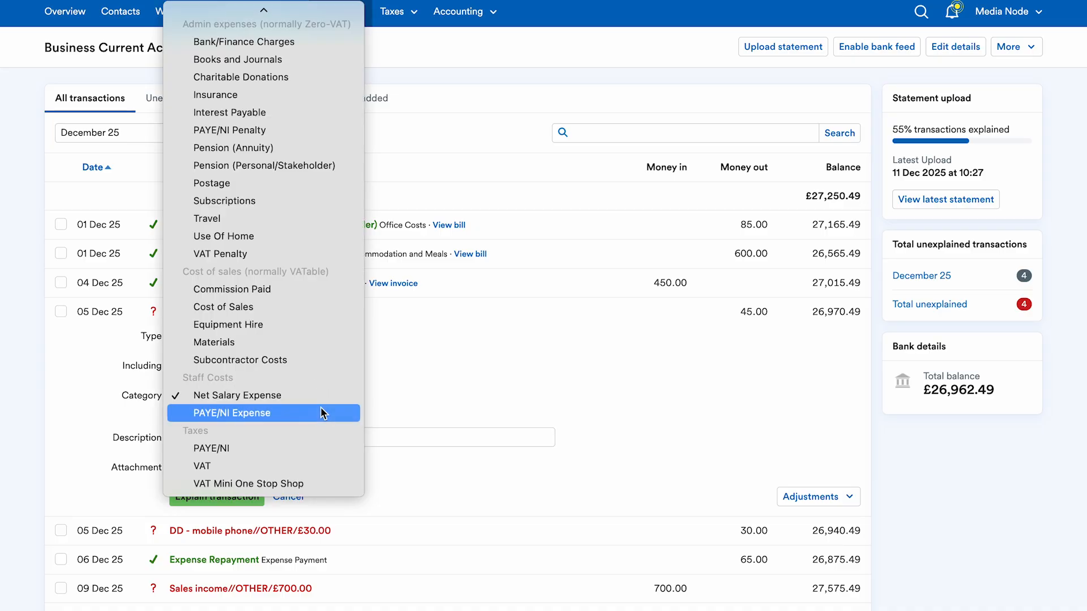
left_click(321, 410)
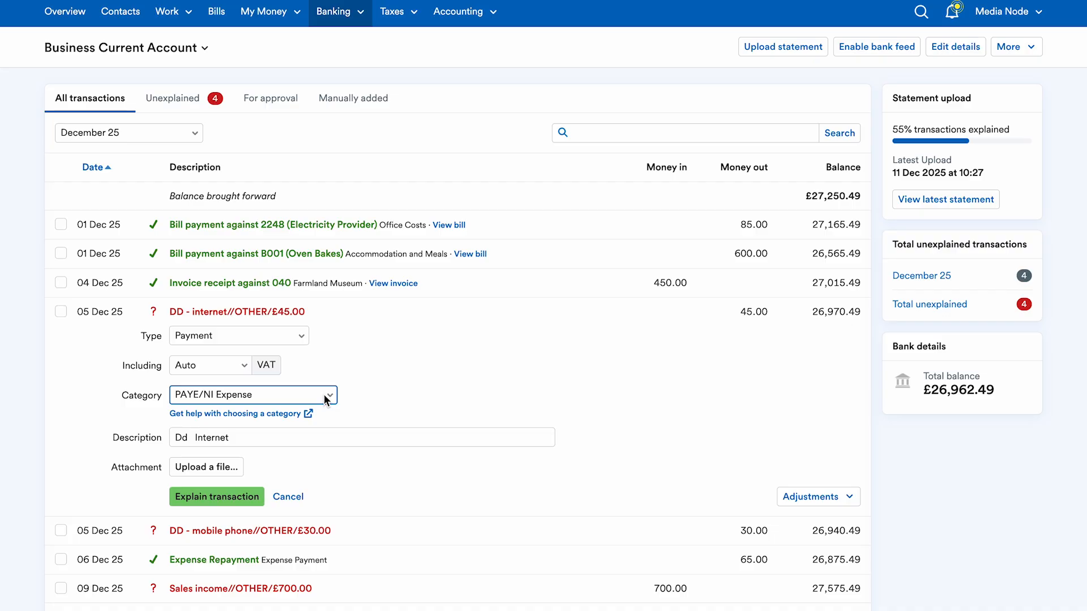
left_click(325, 399)
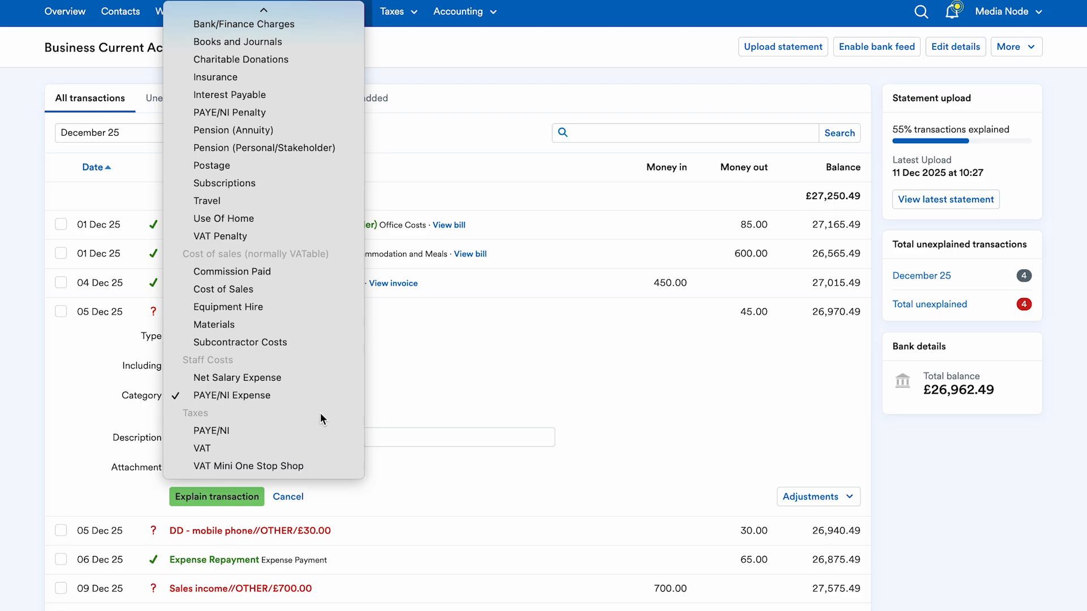
left_click(320, 396)
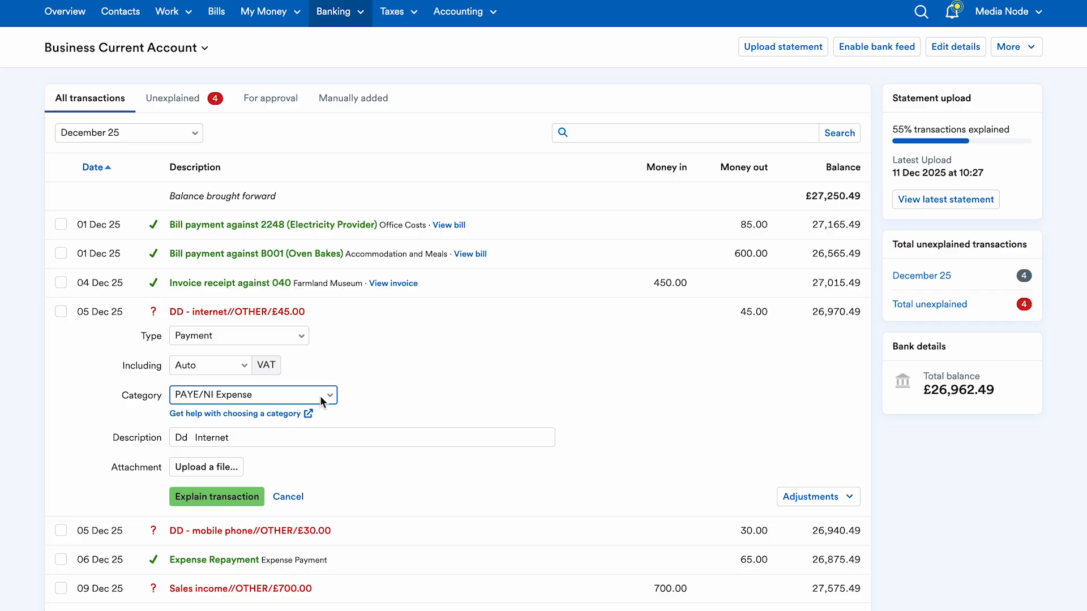